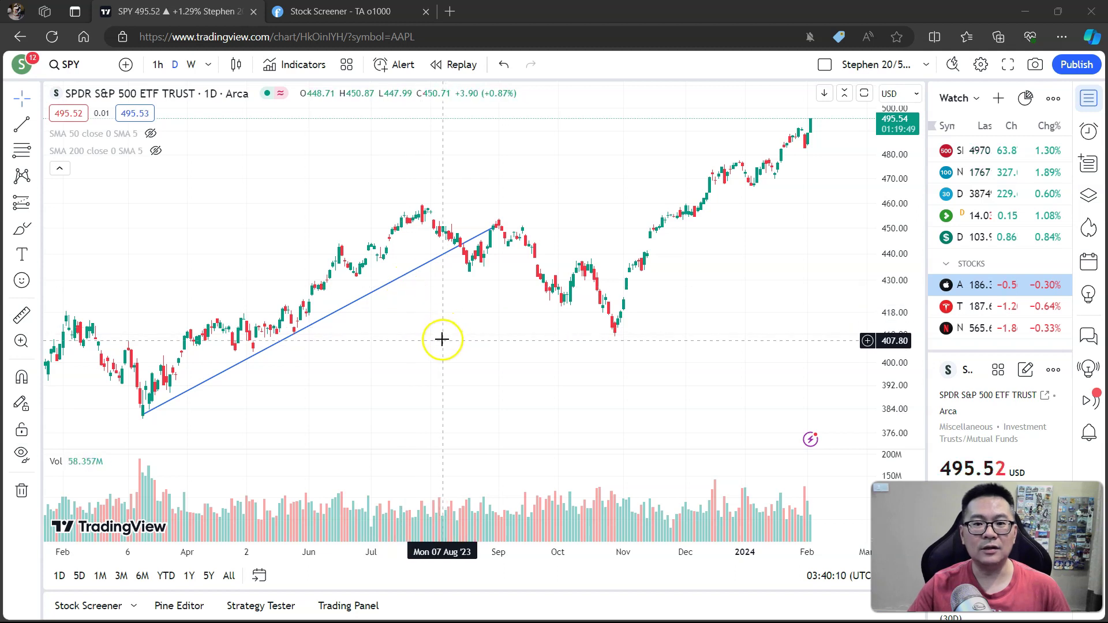
Step: Pan back and extend the blue trend line from the March 2023 low (~382) to late August (~450)
drag(441, 338, 490, 337)
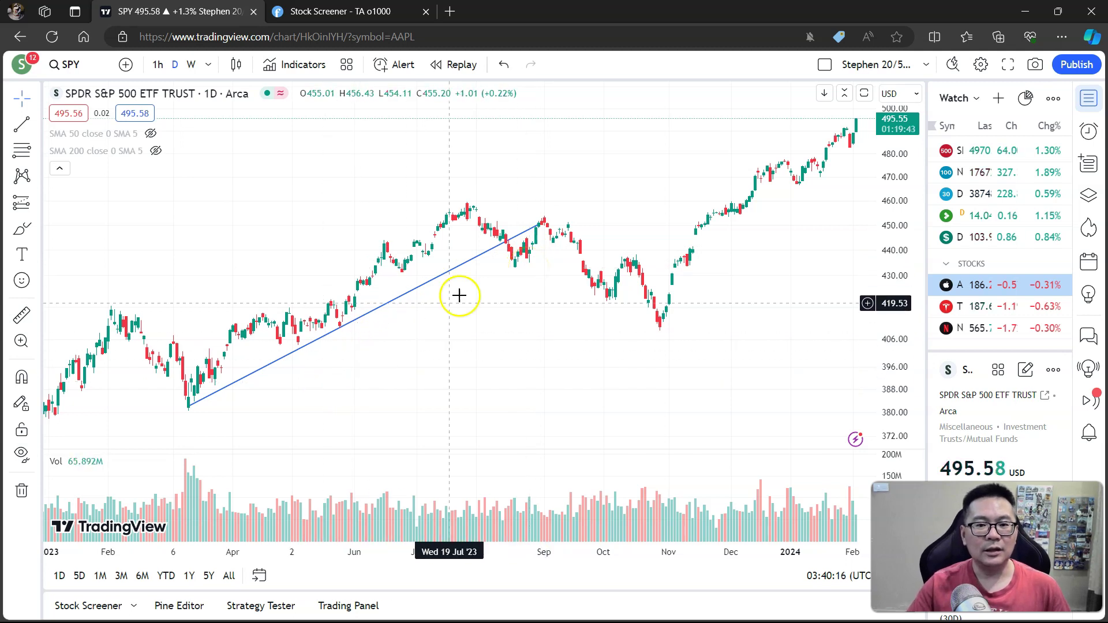
drag(539, 226, 535, 225)
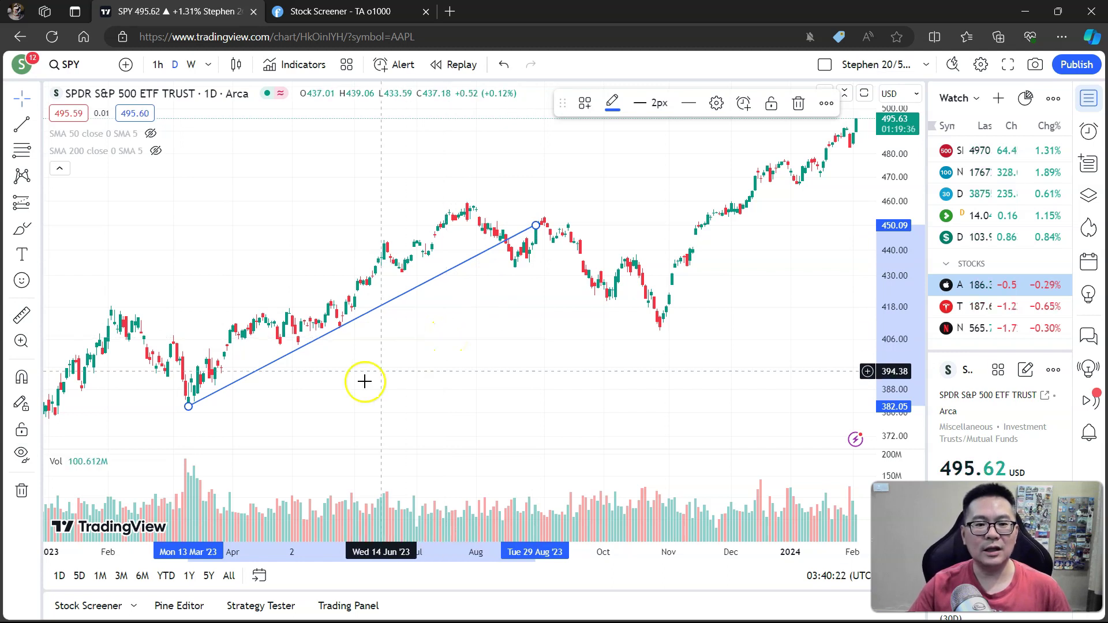
Step: Select the blue trend line and nudge its upper end to 28 August 2023 near 450.15
click(307, 343)
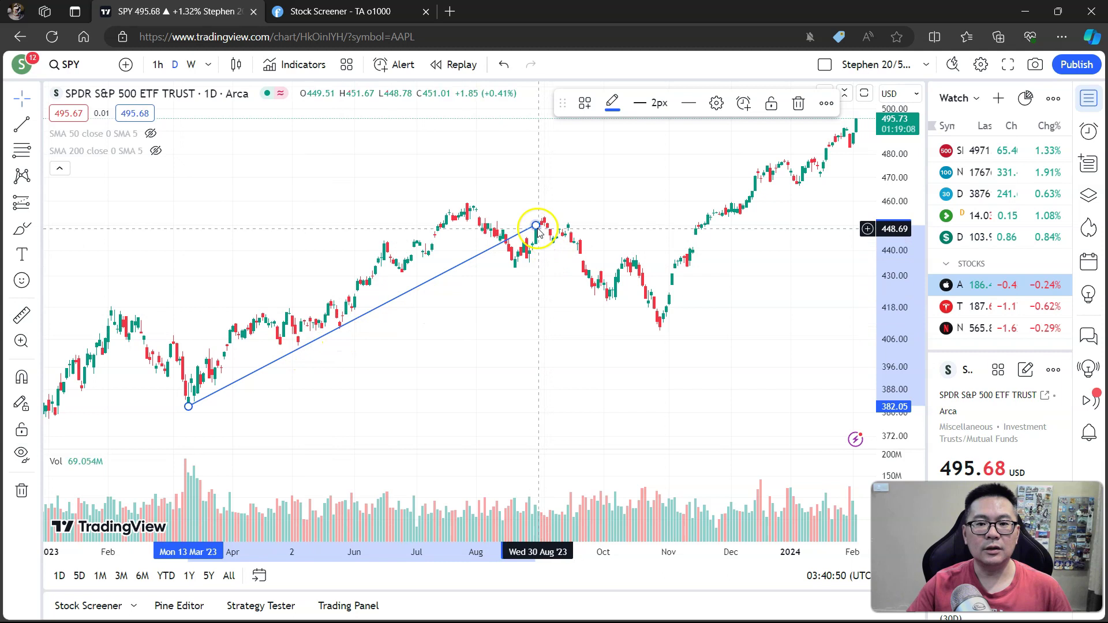
drag(536, 226, 532, 225)
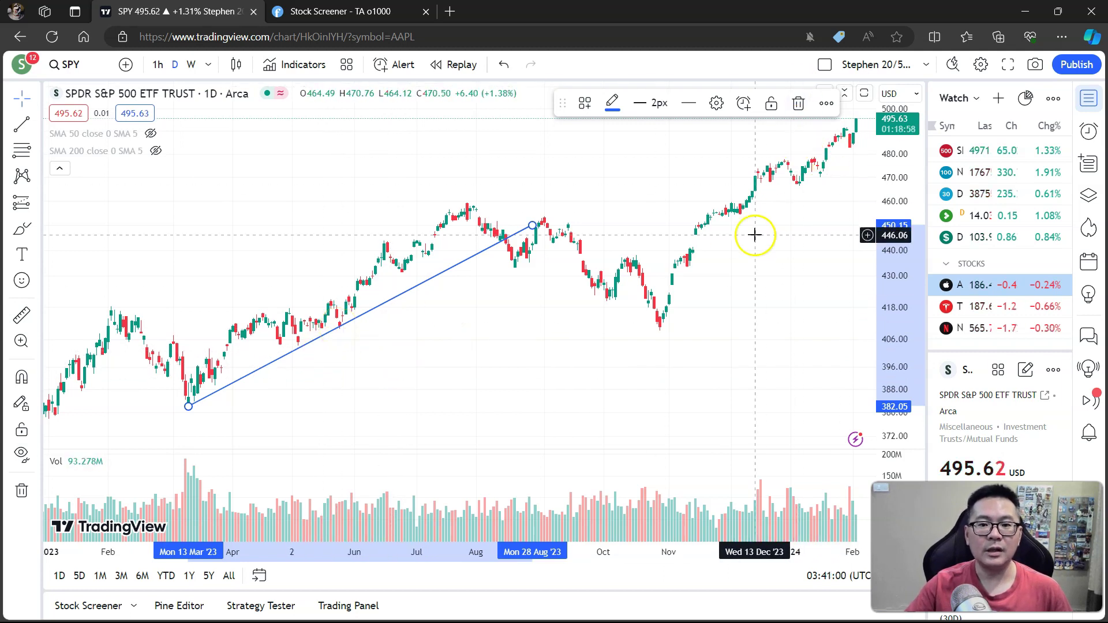
Step: Recolour the trend line purple, shift it on the chart, then delete it
click(613, 104)
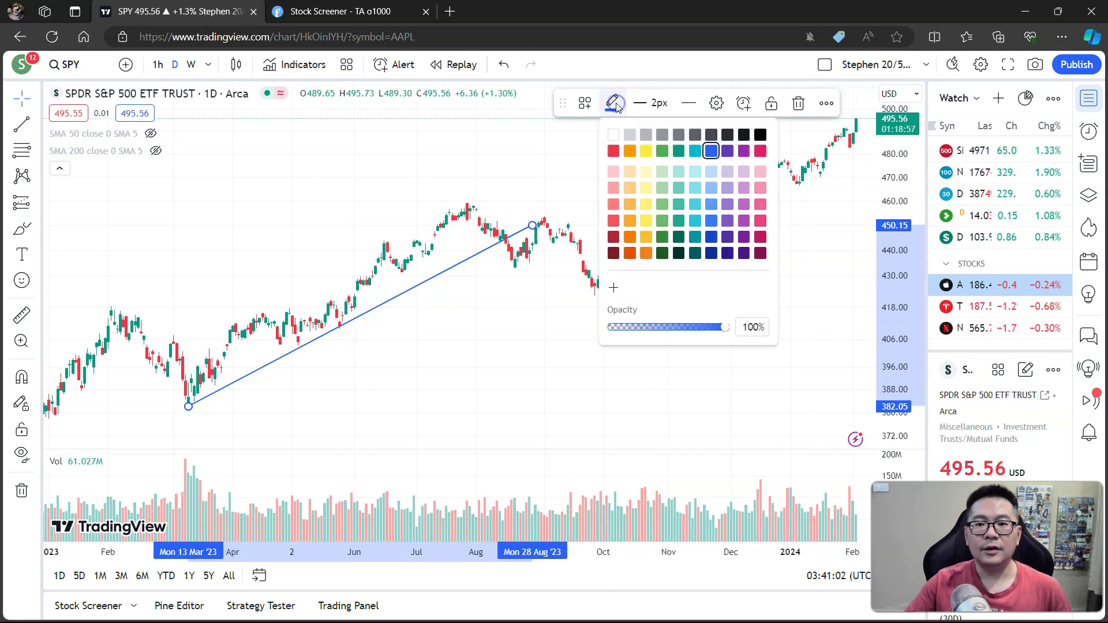
click(727, 151)
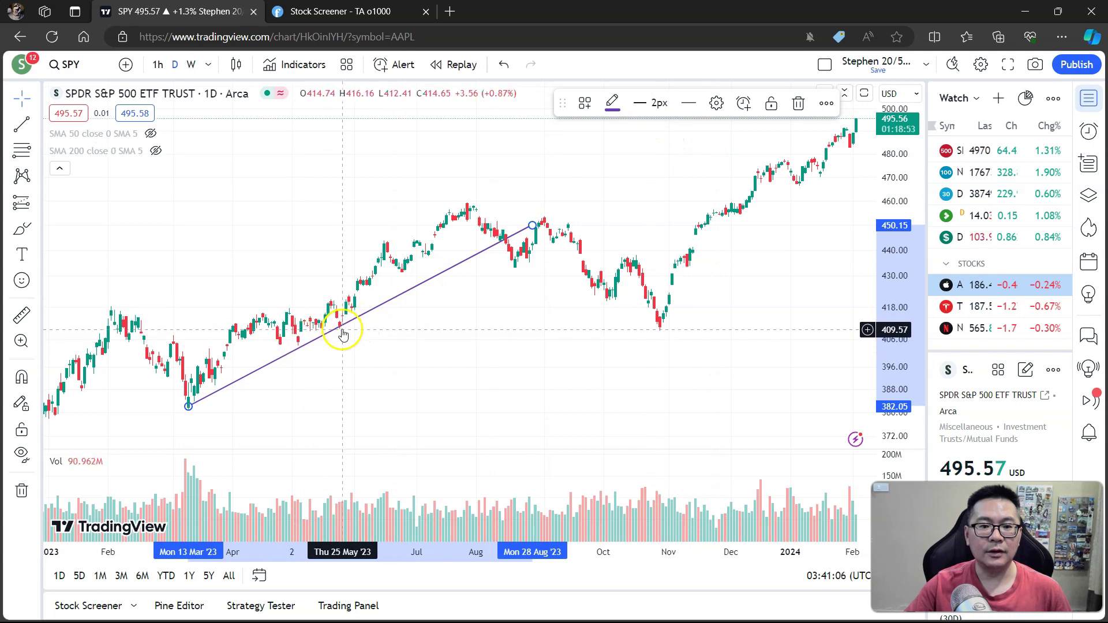
drag(341, 330, 348, 378)
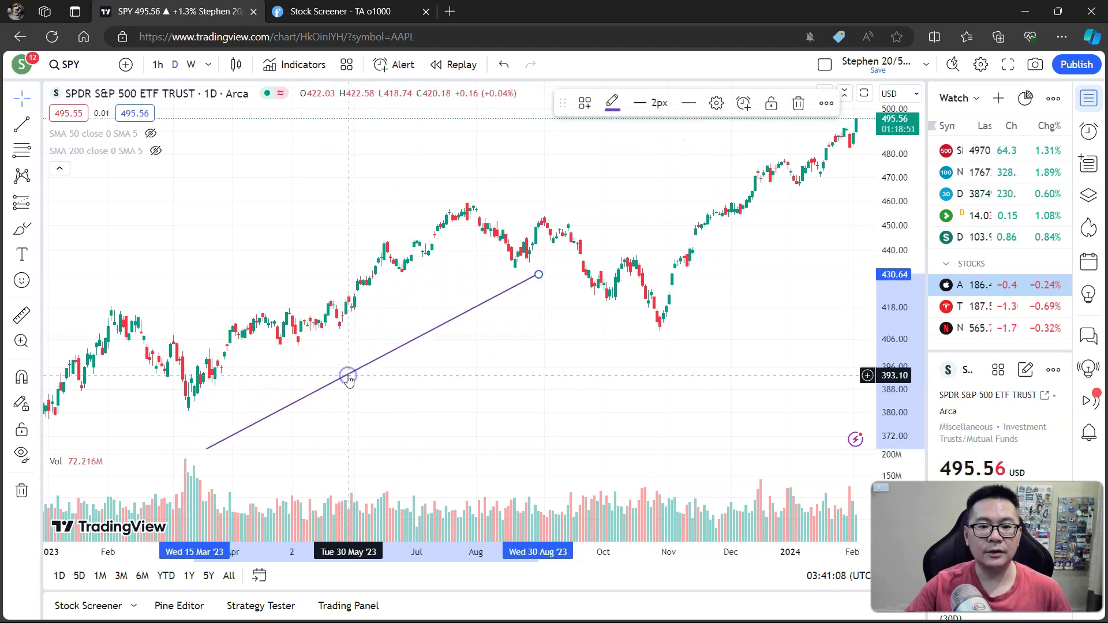
click(798, 103)
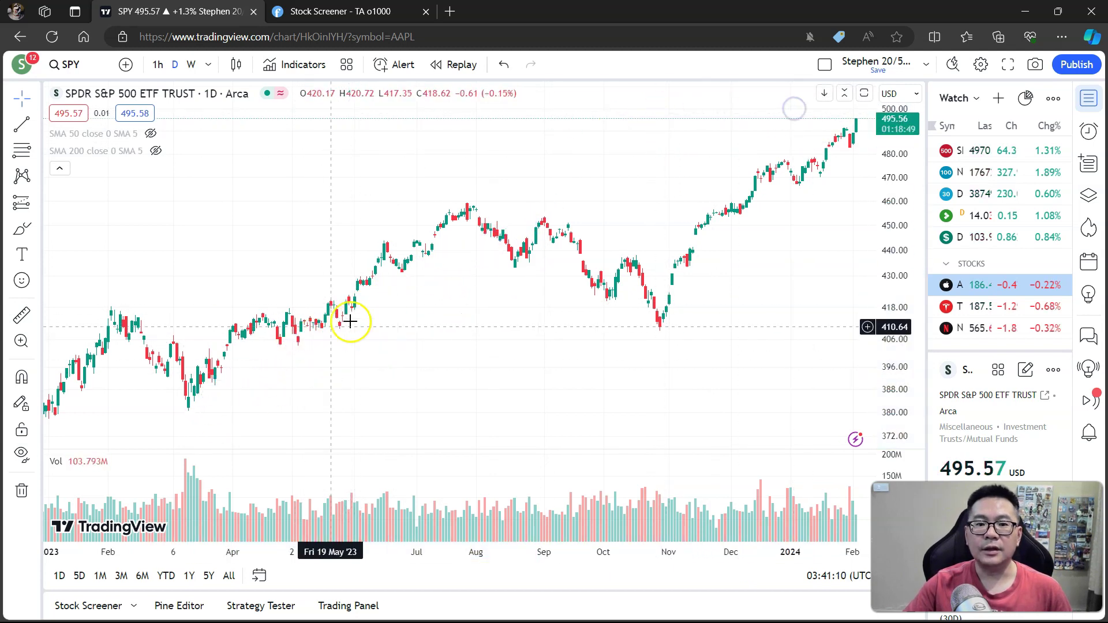
Step: Draw a trend line from the late-May 2023 low to the early-August 2023 peak, refining its upper end
click(36, 127)
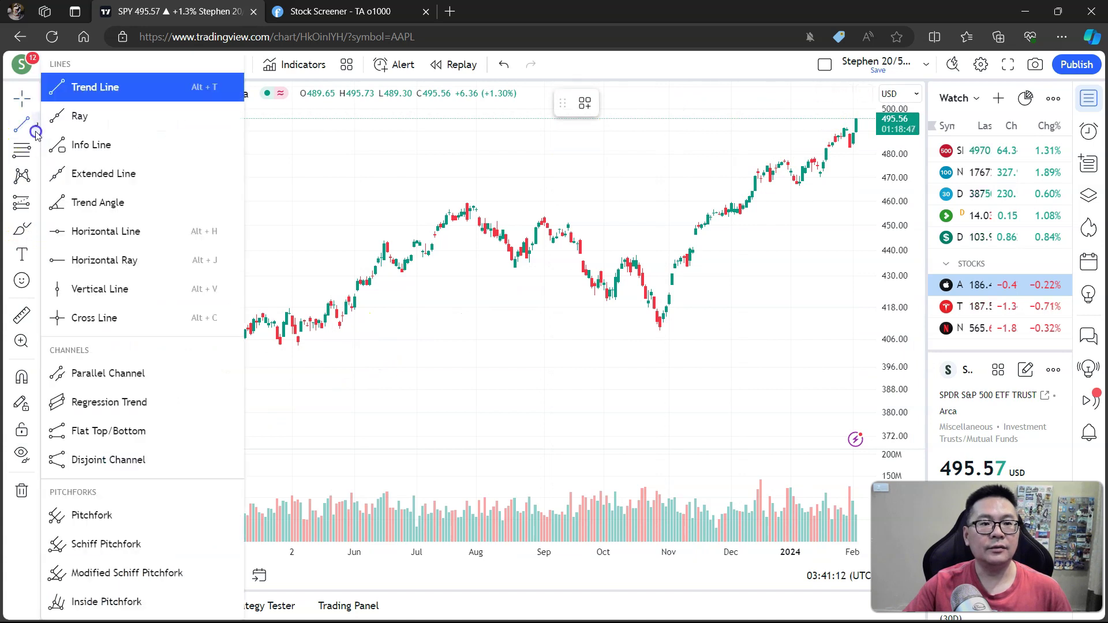
click(111, 97)
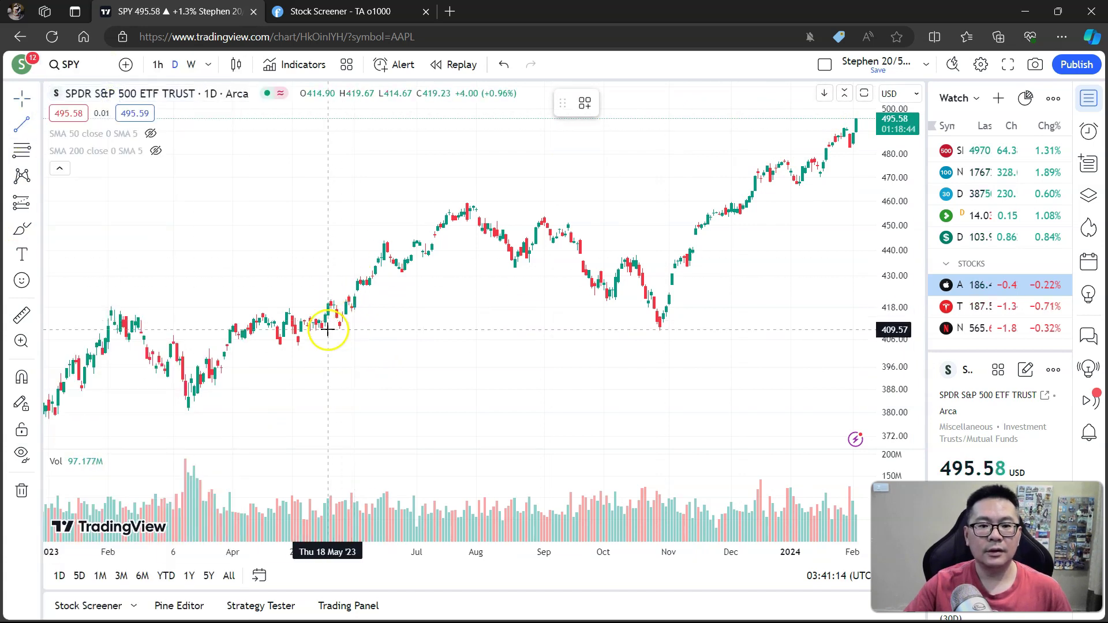
click(340, 326)
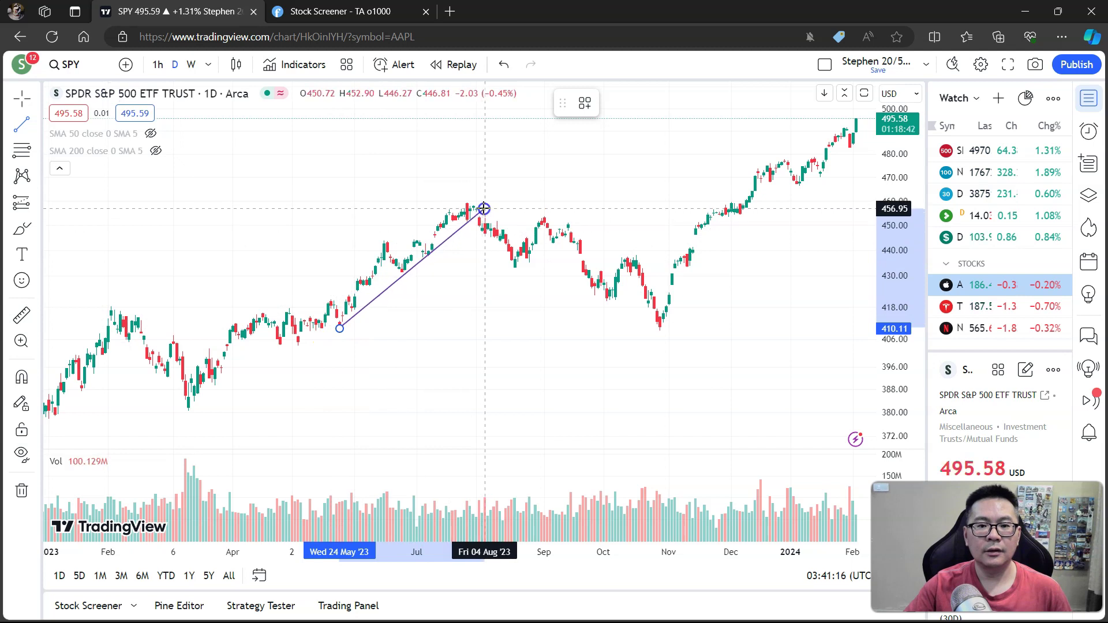
click(485, 208)
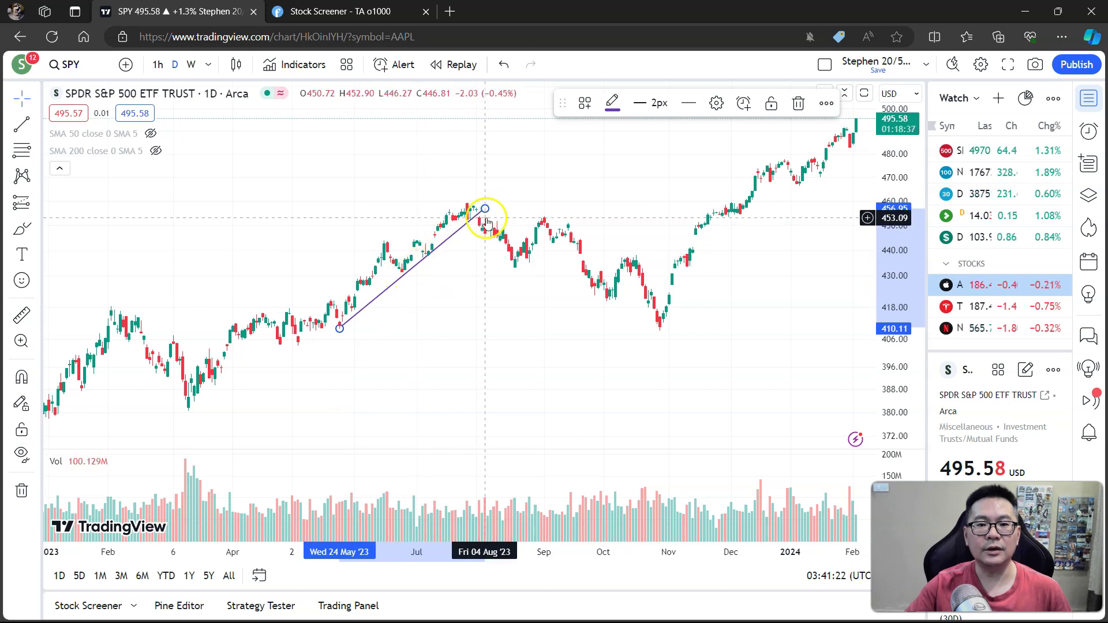
drag(484, 208, 487, 207)
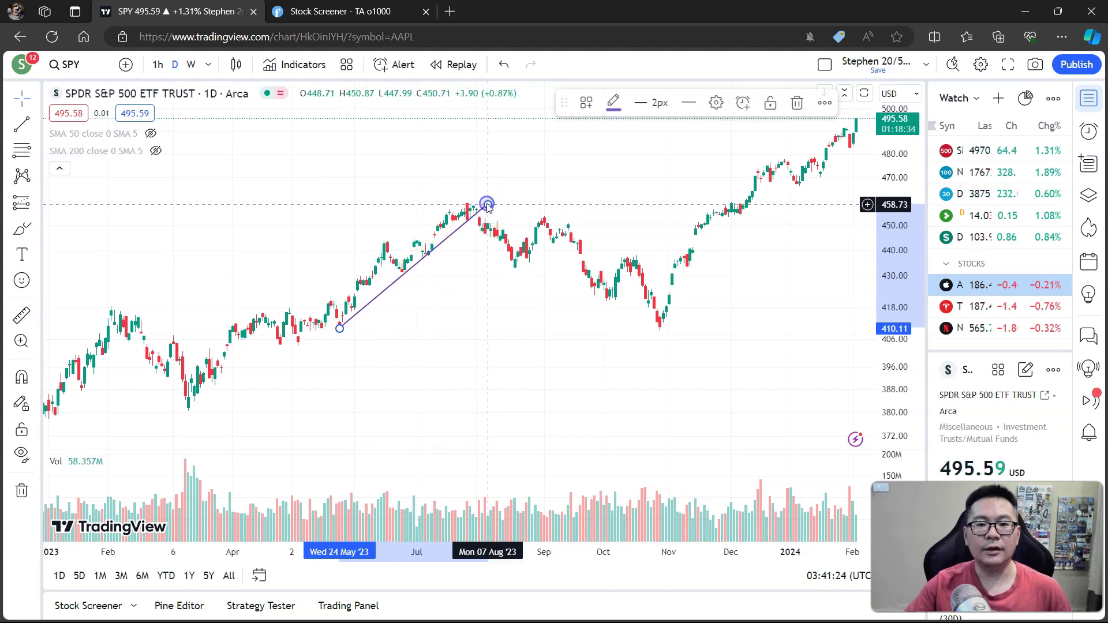
click(452, 300)
click(468, 200)
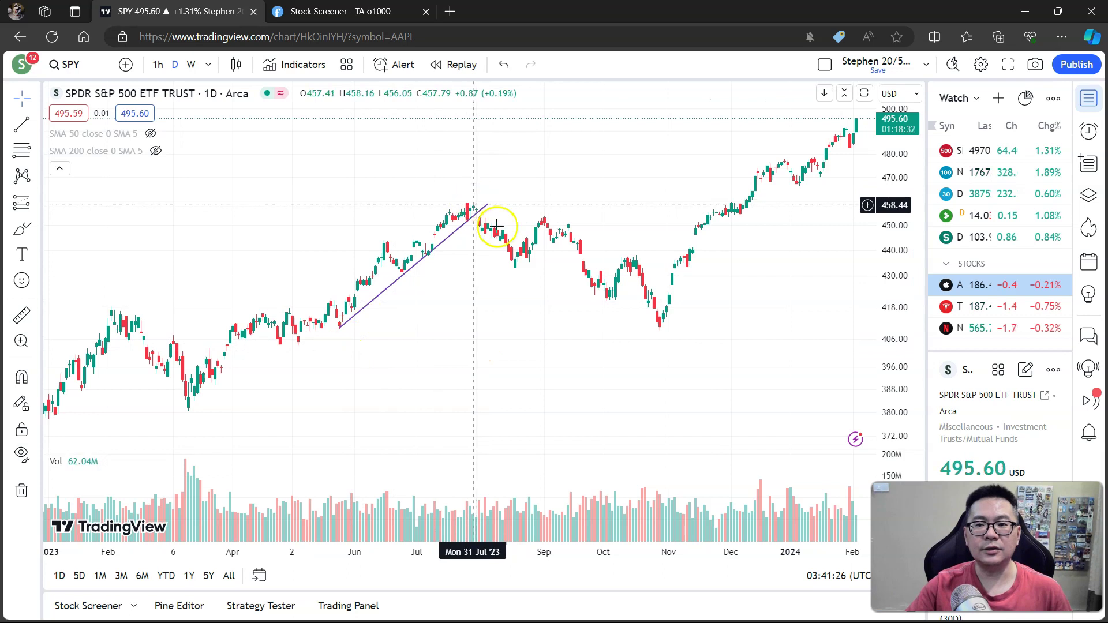
drag(756, 326, 678, 331)
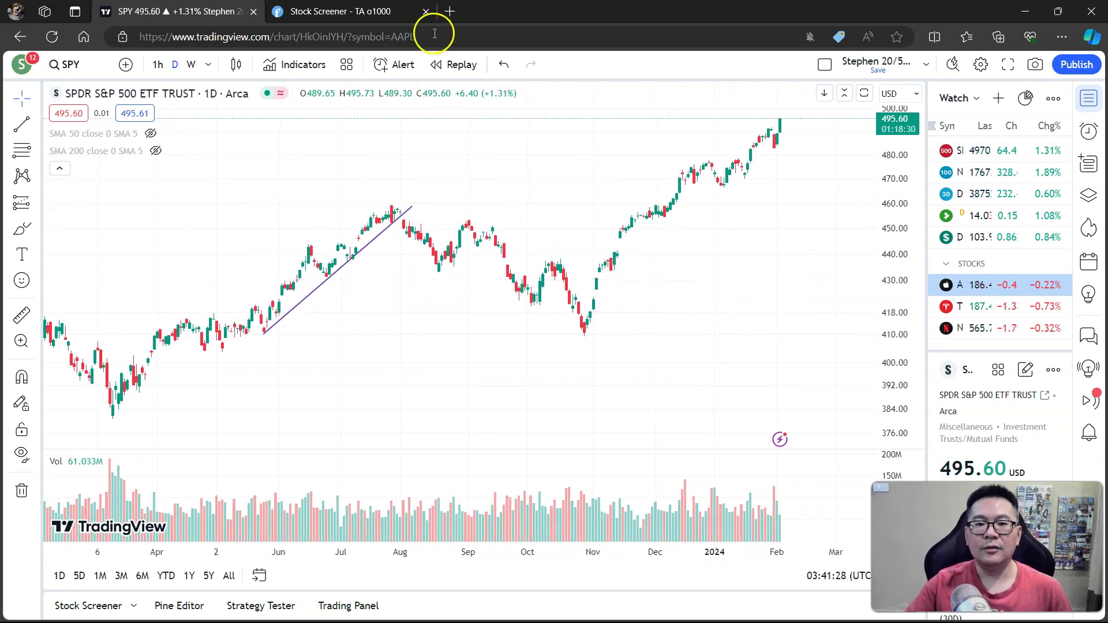
Step: Draw a trend line from the late-October 2023 low near 408.60 to the mid-February 2024 candle
click(38, 126)
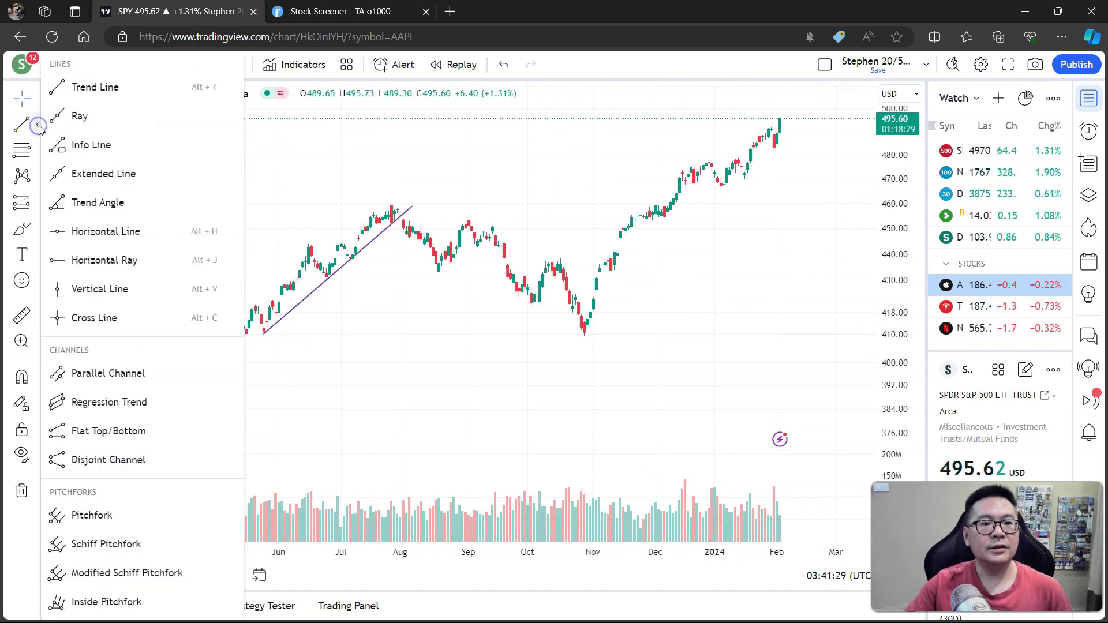
click(81, 87)
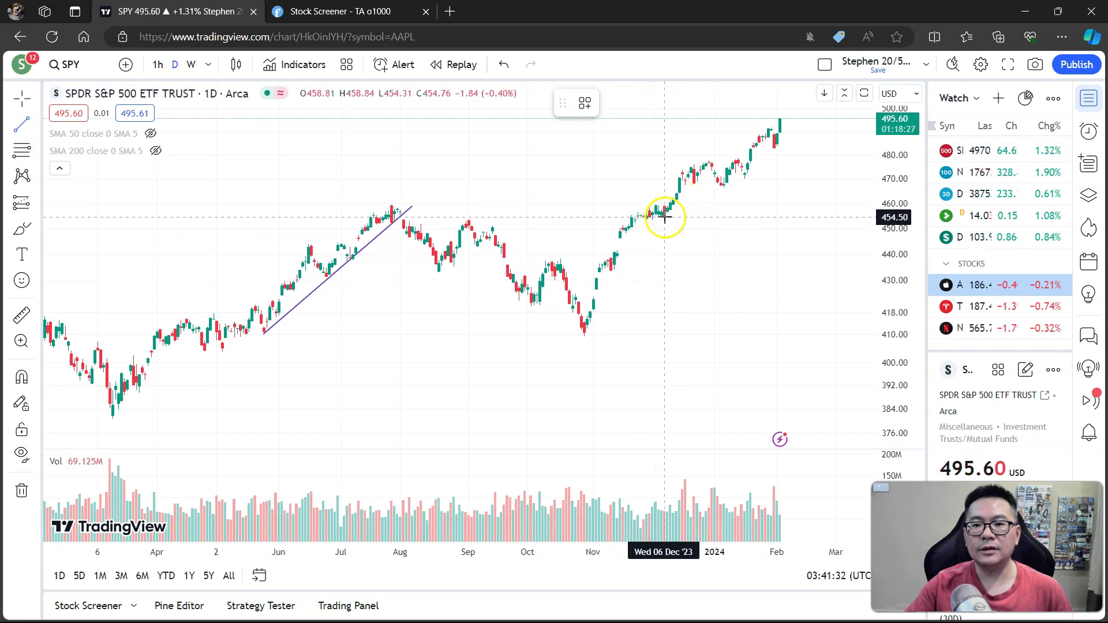
click(581, 338)
drag(760, 173, 808, 116)
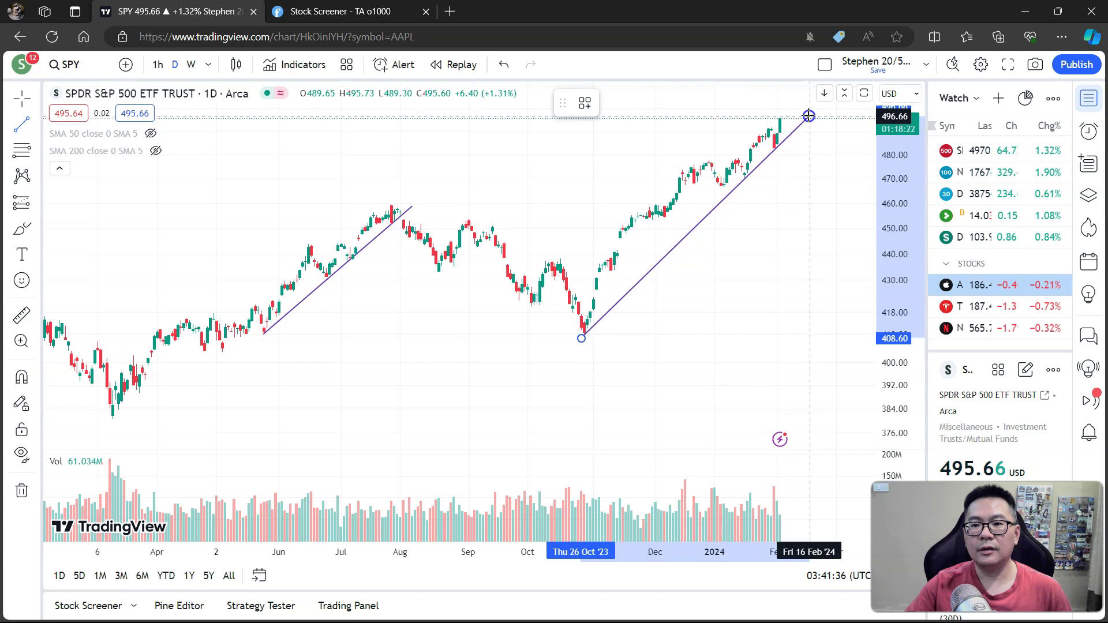
click(808, 116)
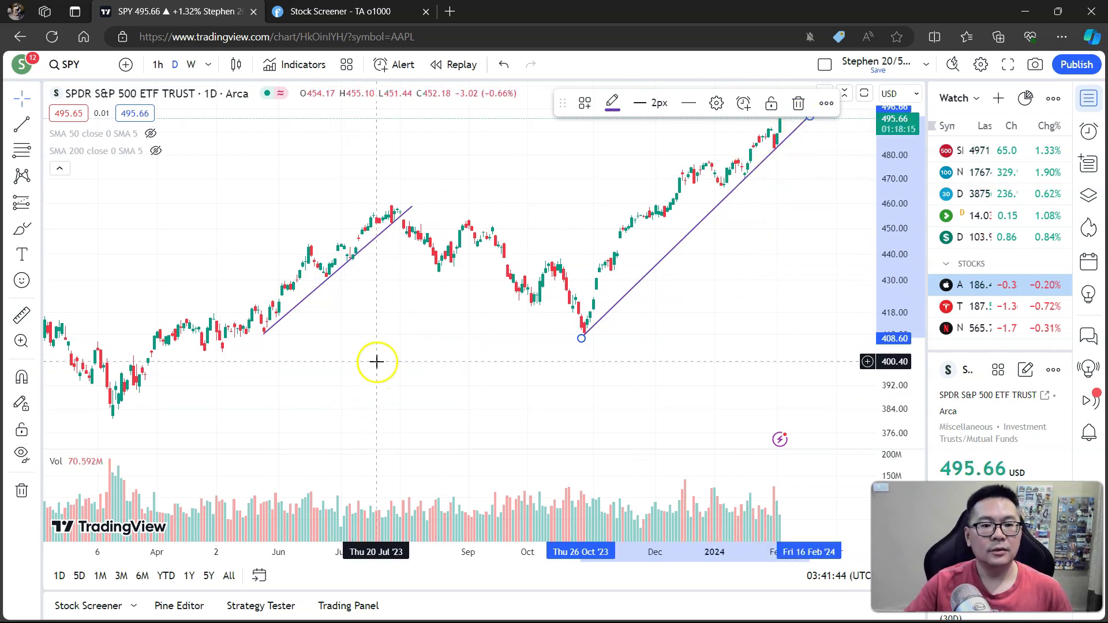
drag(375, 361, 398, 361)
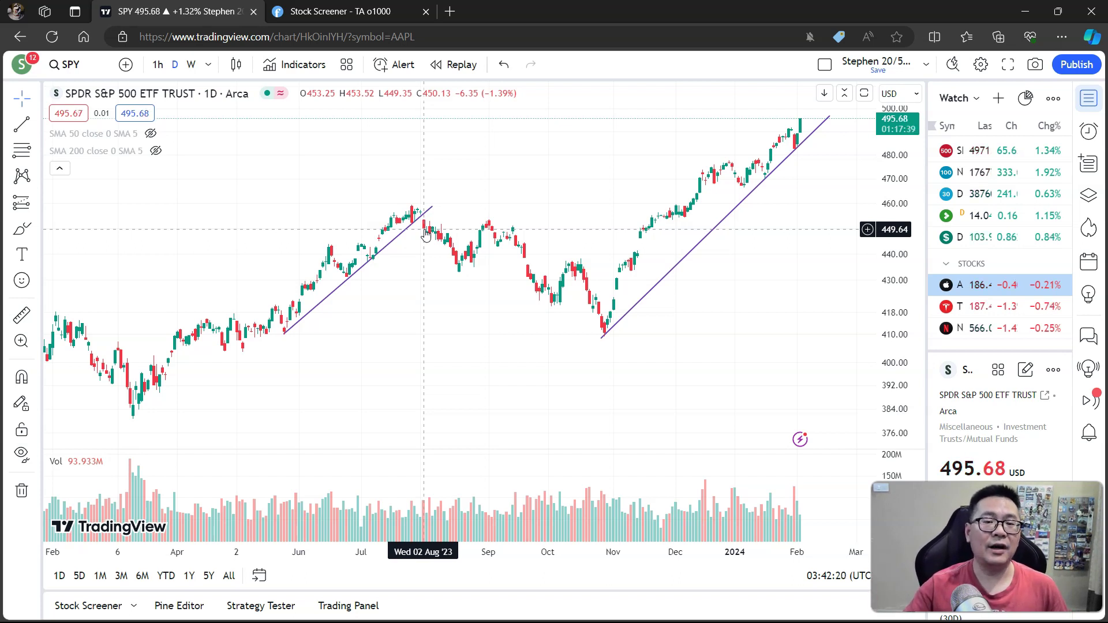
click(442, 234)
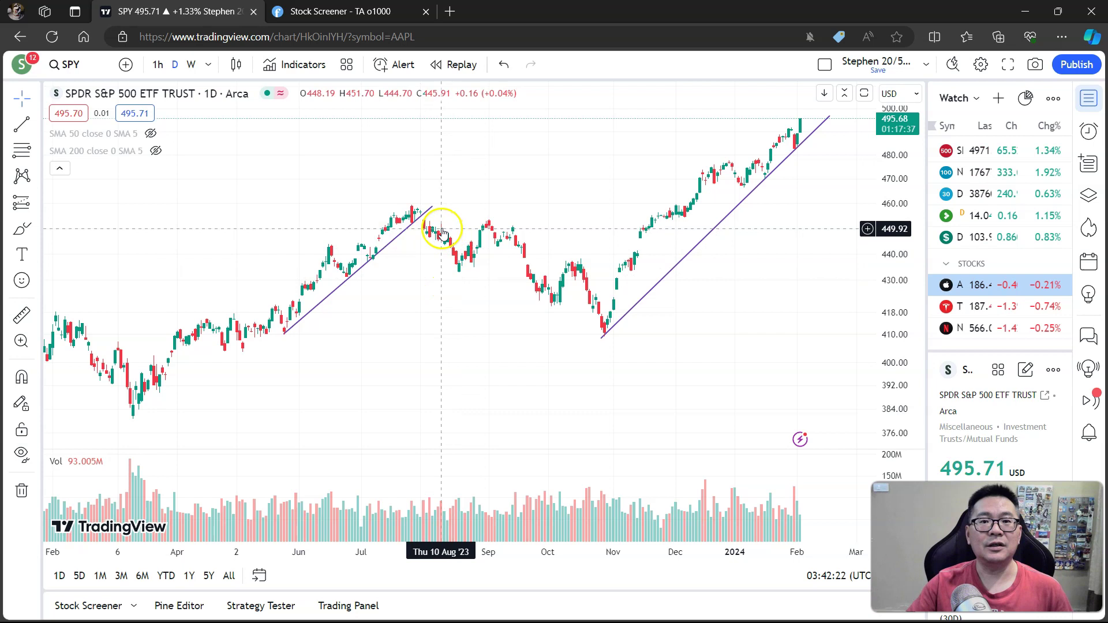
click(433, 223)
click(408, 267)
click(421, 230)
click(418, 224)
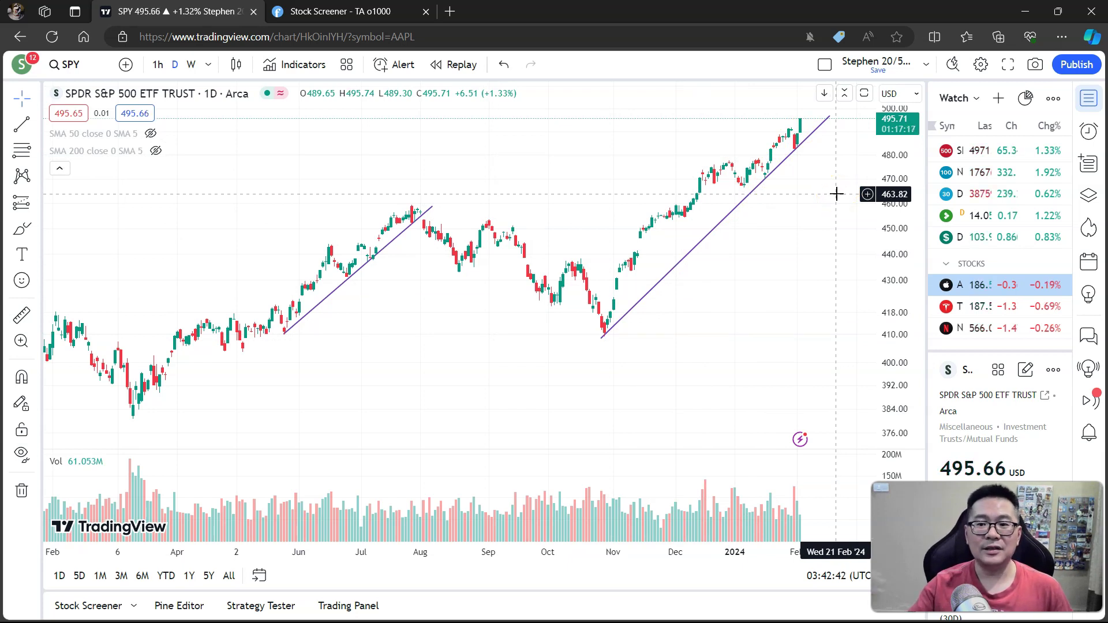
Step: Pan back to late 2022 and draw a trend line from the late-December 2022 low to mid-February 2023
mouse_move(435, 323)
mouse_down()
mouse_move(413, 361)
mouse_move(648, 373)
mouse_up()
drag(410, 387, 487, 383)
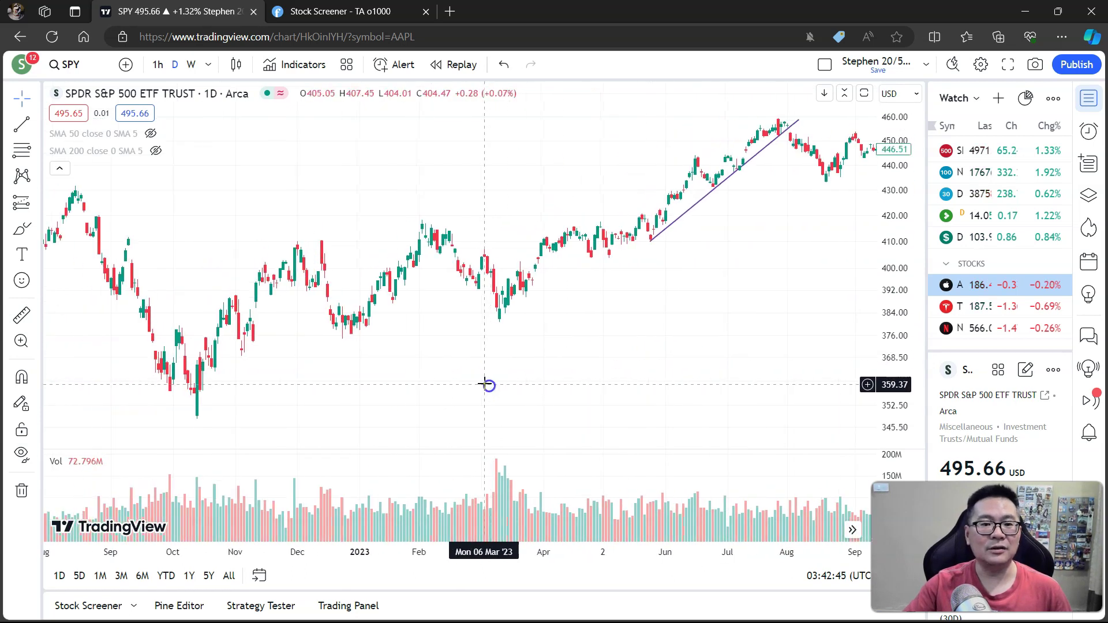
click(36, 124)
click(81, 113)
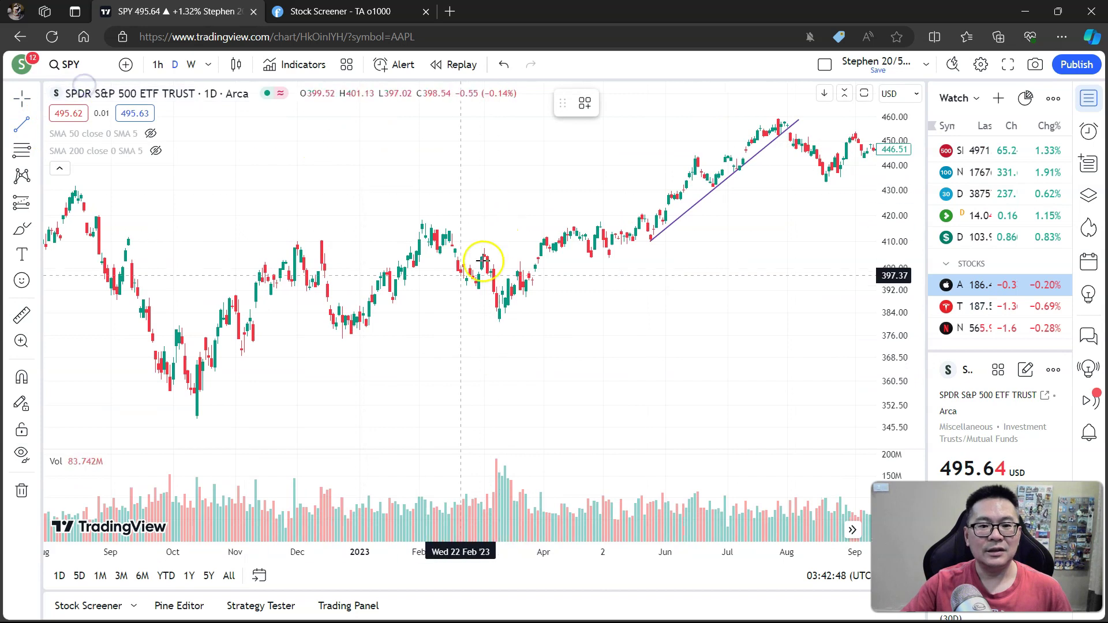
click(360, 330)
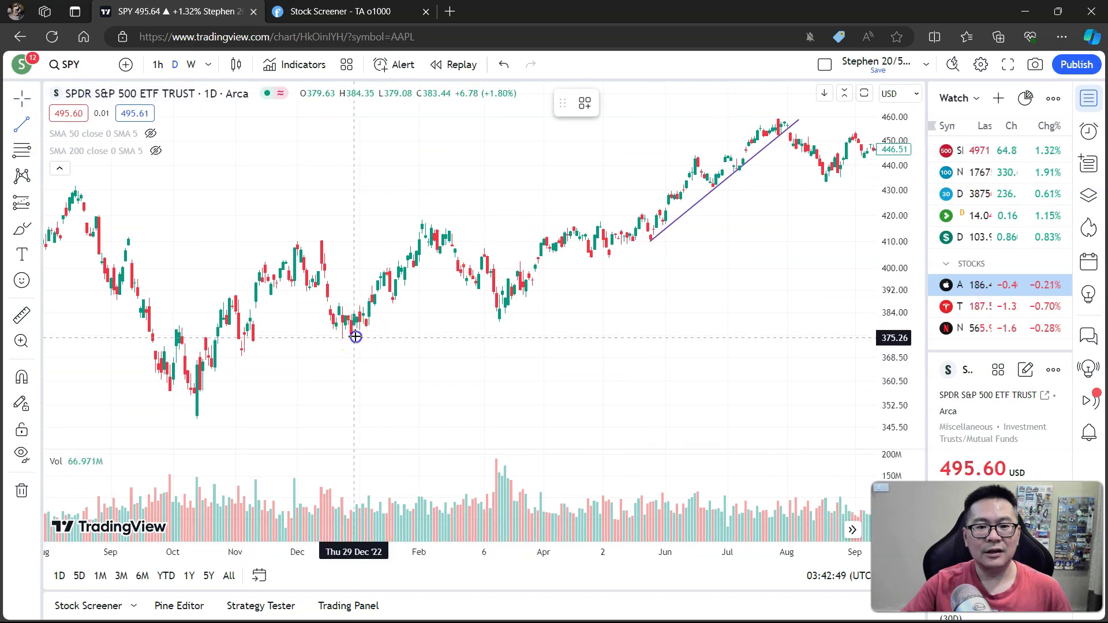
click(468, 225)
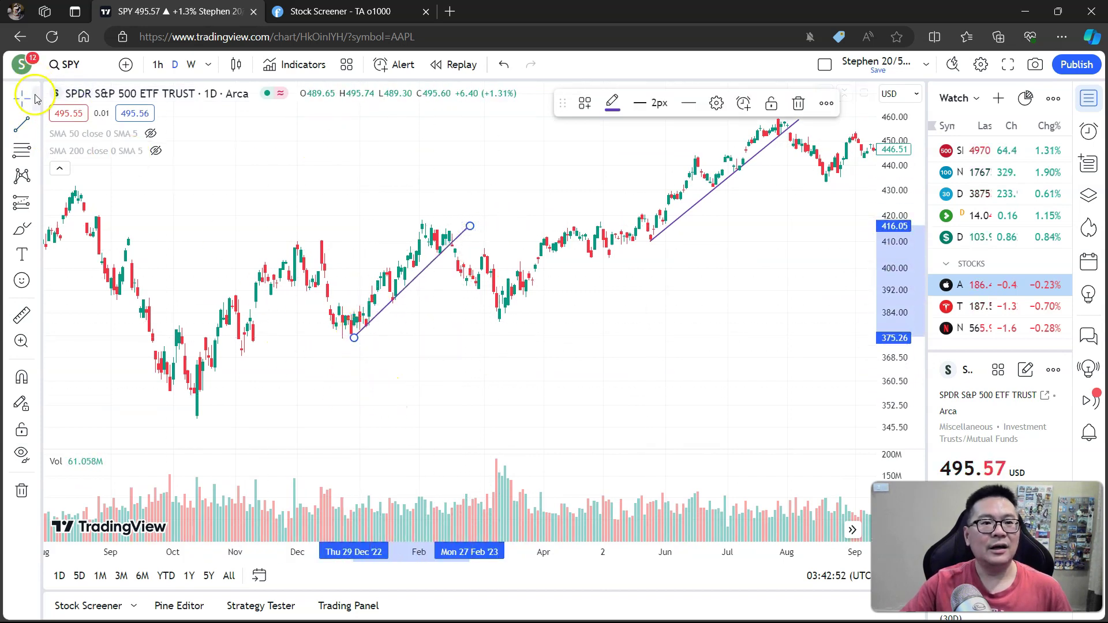
Step: Draw a second trend line from the October 2022 low to the mid-December 2022 high
click(36, 125)
click(87, 86)
click(197, 414)
click(321, 248)
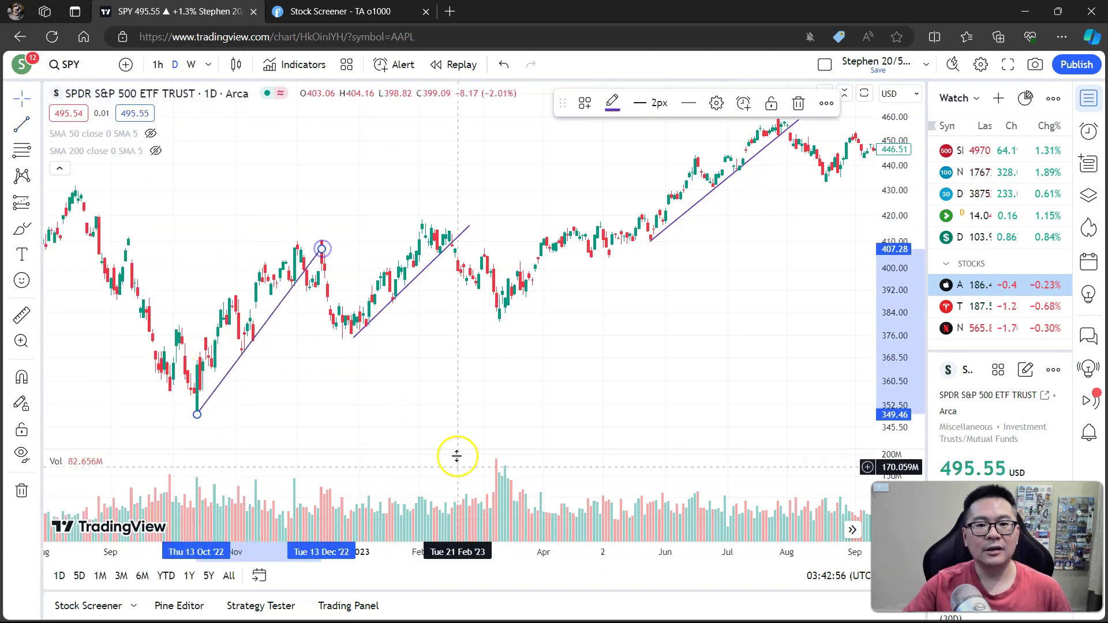
click(376, 192)
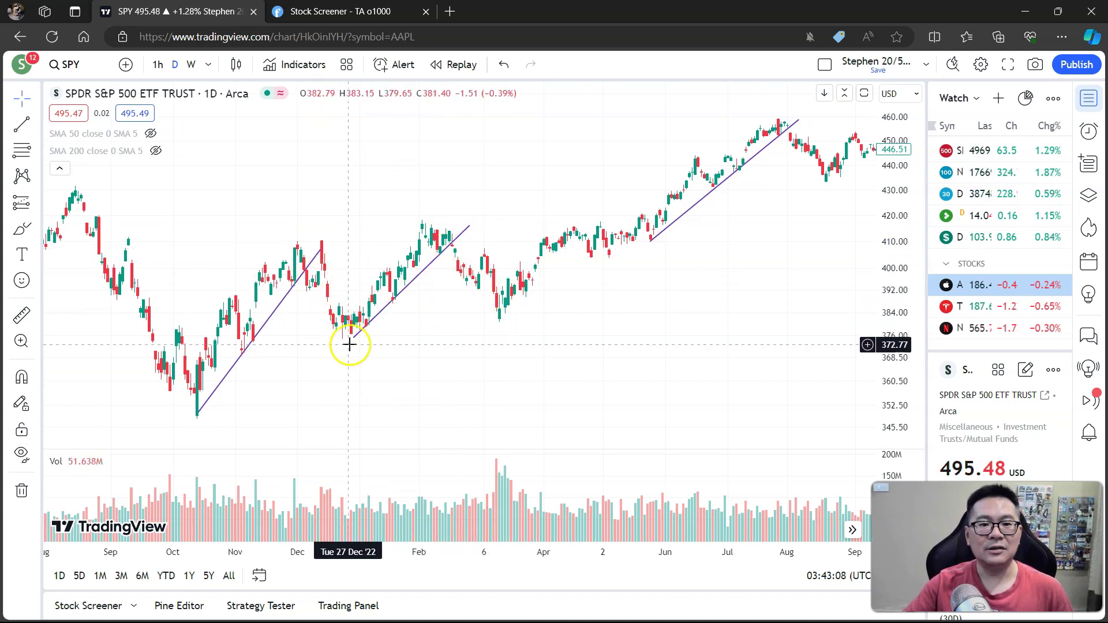
Step: Pan forward so 2023 through February 2024 and its purple trend lines are visible
drag(717, 324, 334, 344)
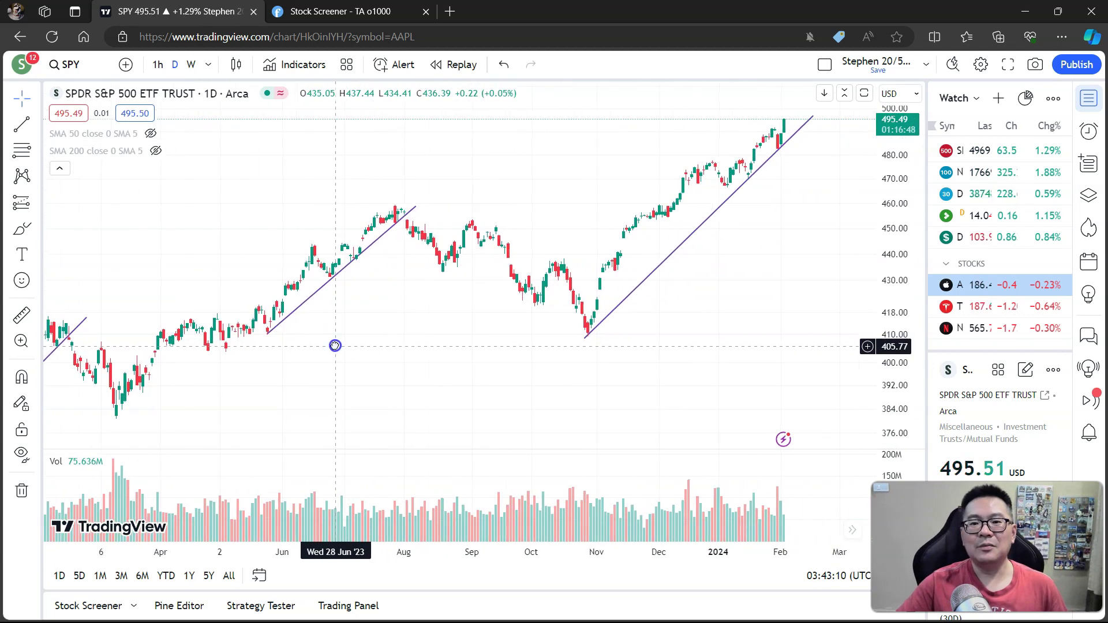
click(560, 334)
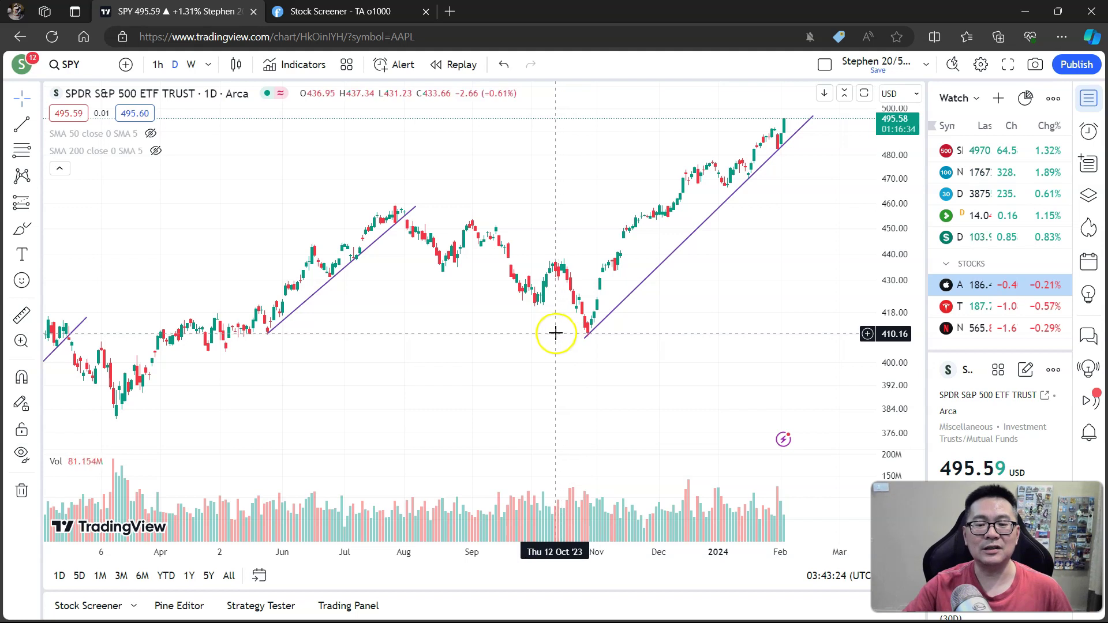